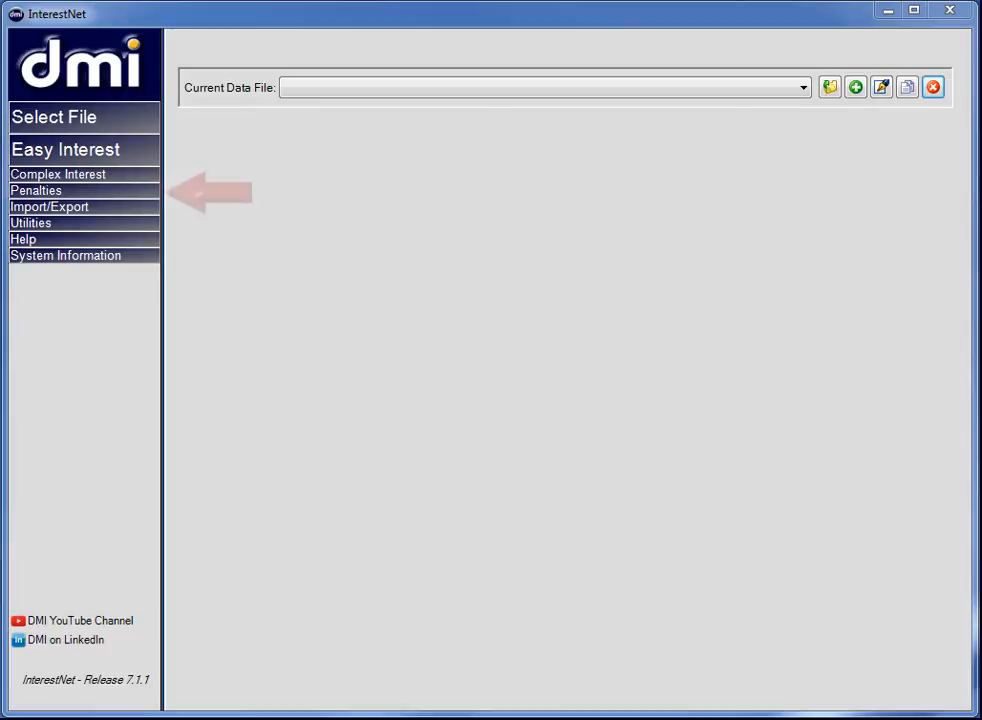
- Create a new client data file for penalty work named Demonstration File and save it in the Tutorials folder
{"action": "left_click", "coordinate": [18, 193]}
{"action": "left_click", "coordinate": [40, 206]}
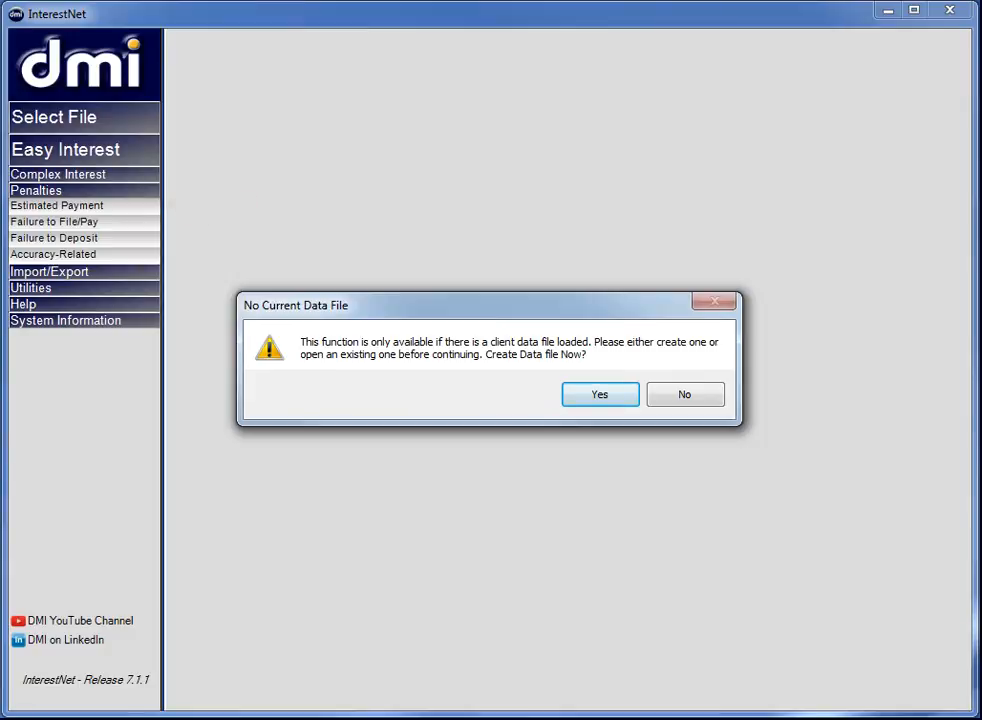
{"action": "left_click", "coordinate": [597, 393]}
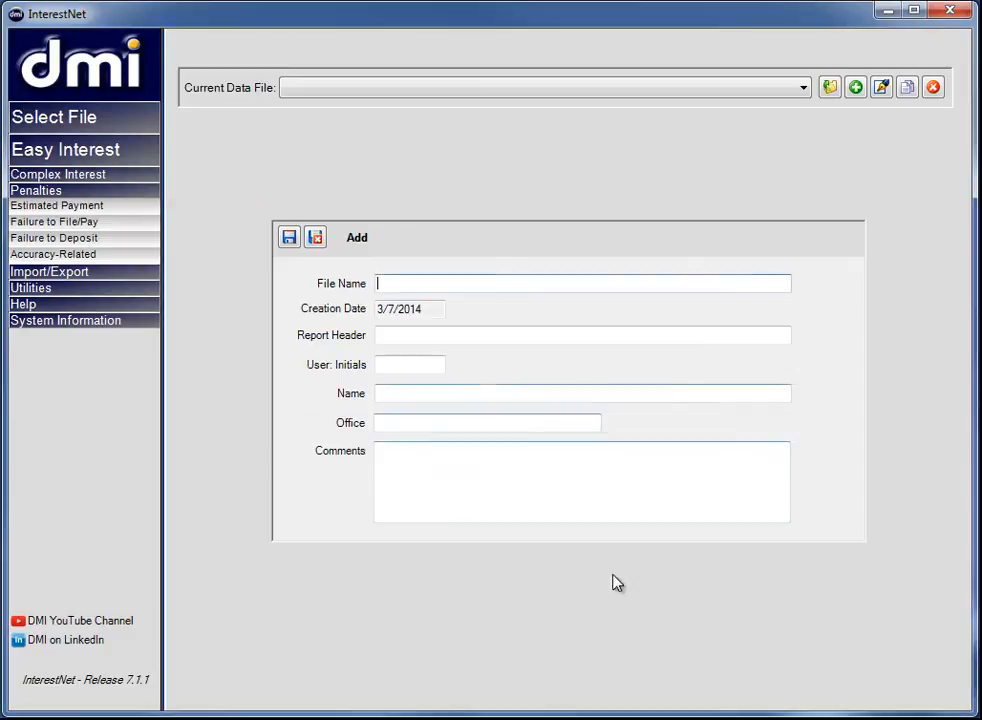
{"action": "type", "text": "Demons"}
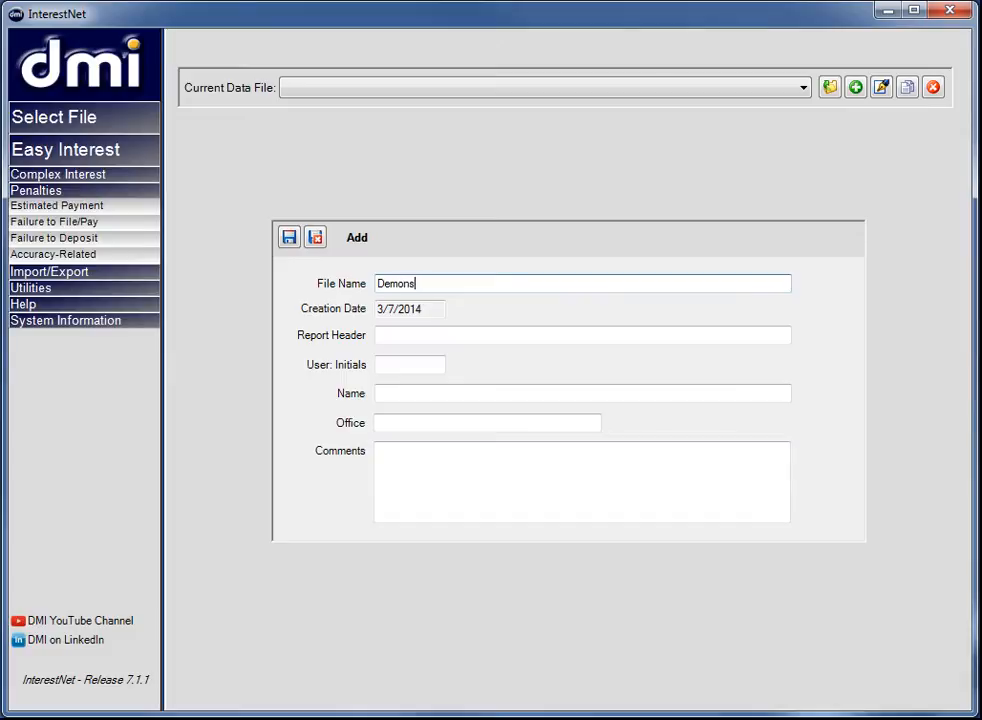
{"action": "type", "text": "tration File"}
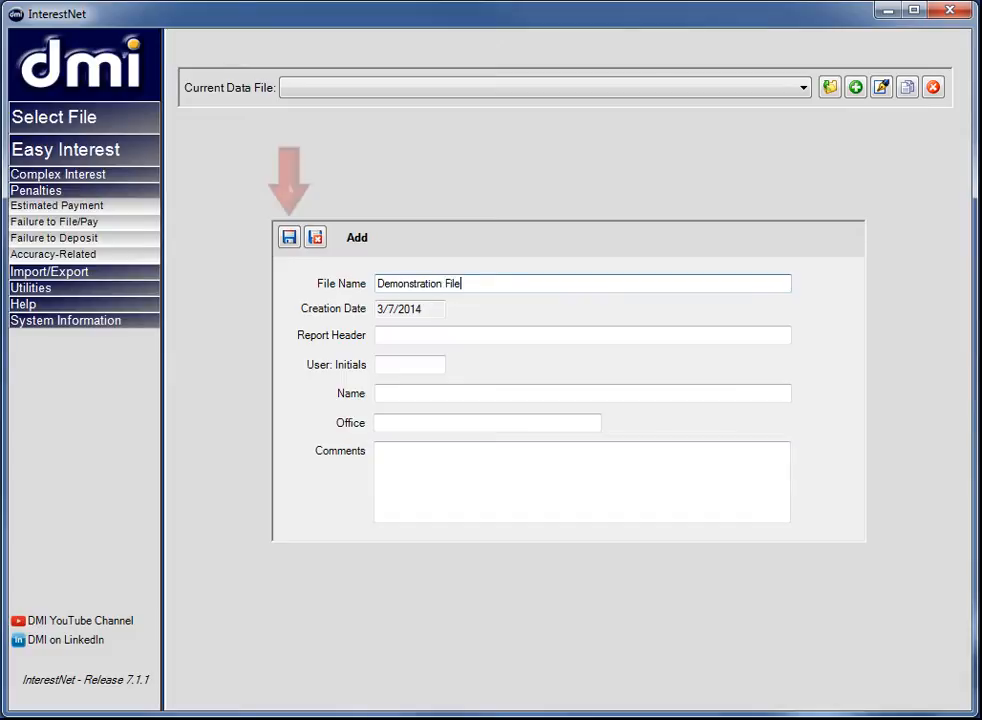
{"action": "left_click", "coordinate": [290, 237]}
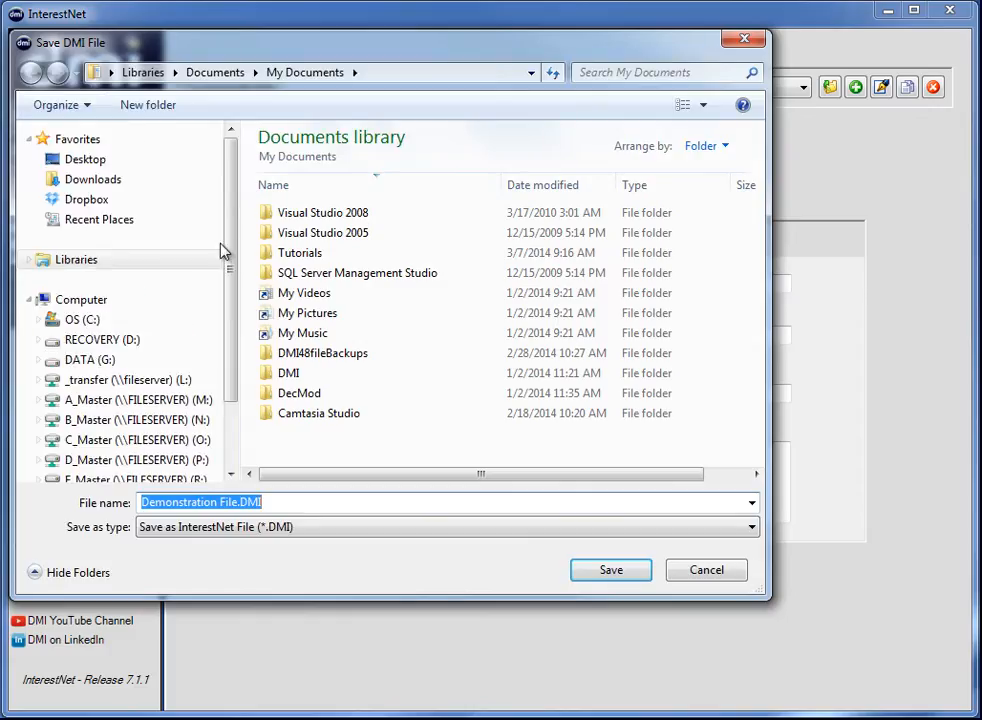
{"action": "double_click", "coordinate": [283, 256]}
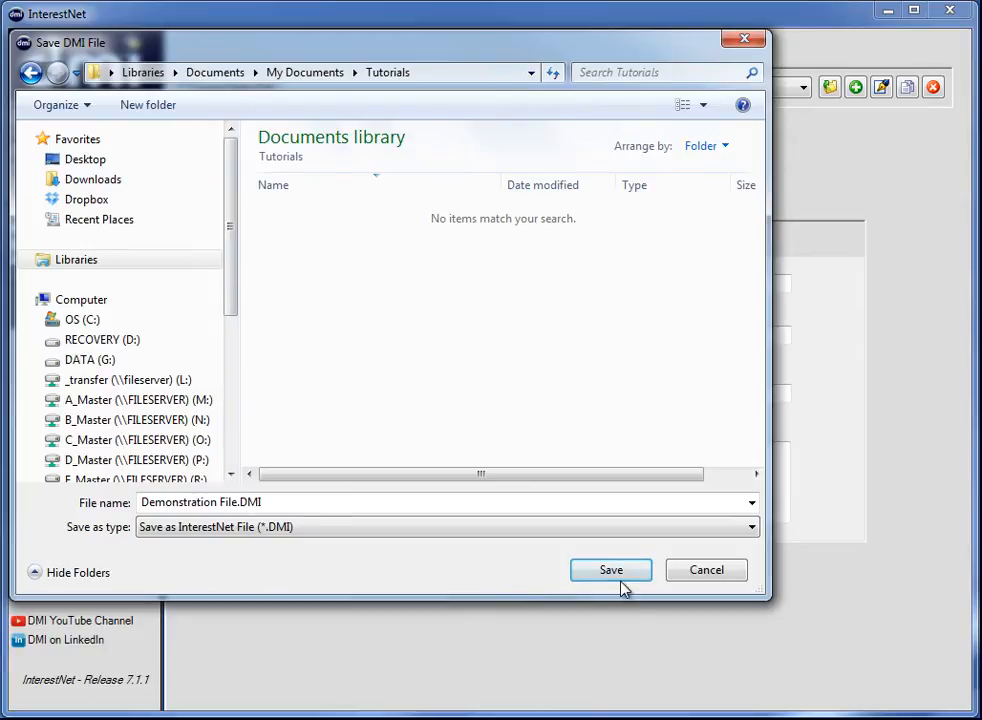
{"action": "left_click", "coordinate": [617, 572]}
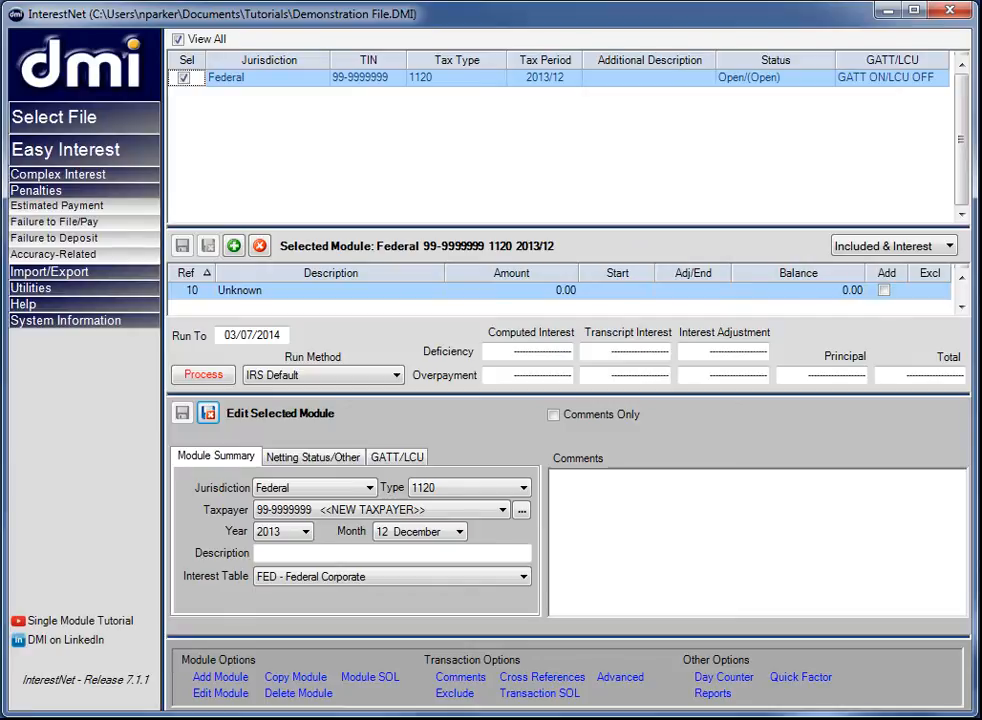
- Set the federal module's tax type to 1040 and its year to 2011
{"action": "left_click", "coordinate": [523, 487]}
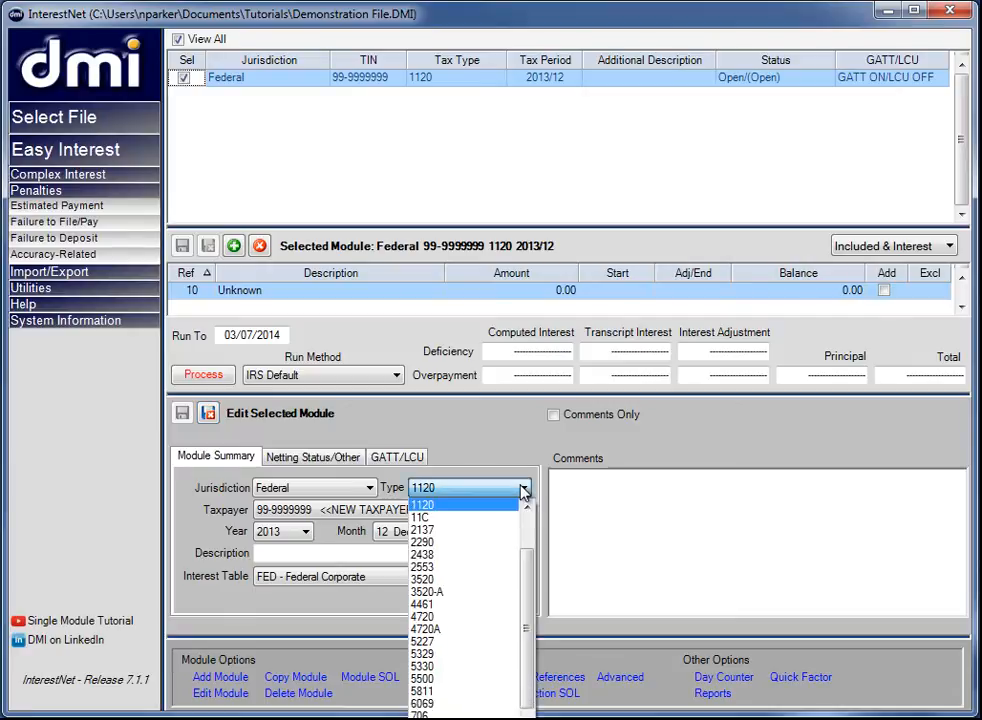
{"action": "scroll", "coordinate": [525, 533], "scroll_direction": "up", "scroll_amount": 2}
{"action": "left_click", "coordinate": [480, 506]}
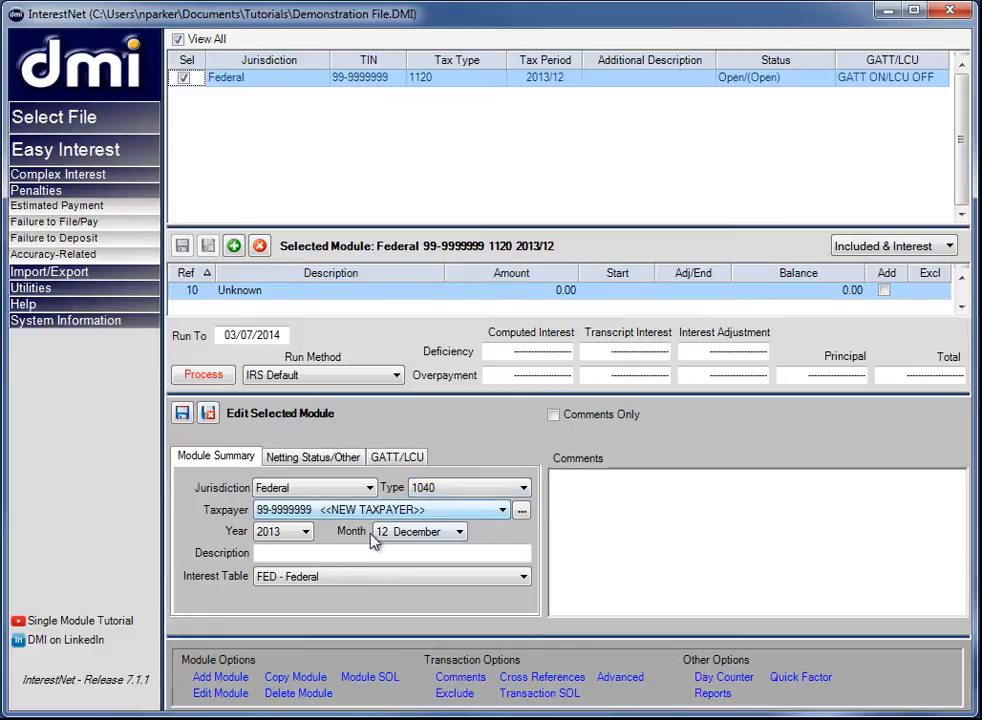
{"action": "left_click", "coordinate": [304, 531]}
{"action": "left_click", "coordinate": [262, 579]}
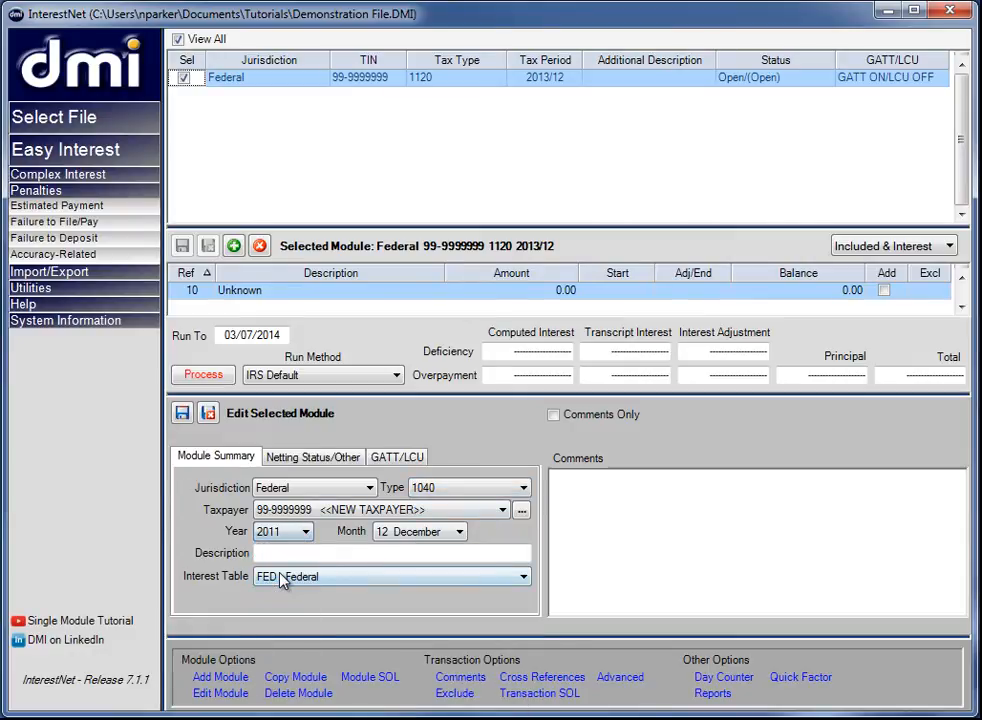
- Enter the taxpayer's name as the module description and save the module
{"action": "left_click", "coordinate": [288, 556]}
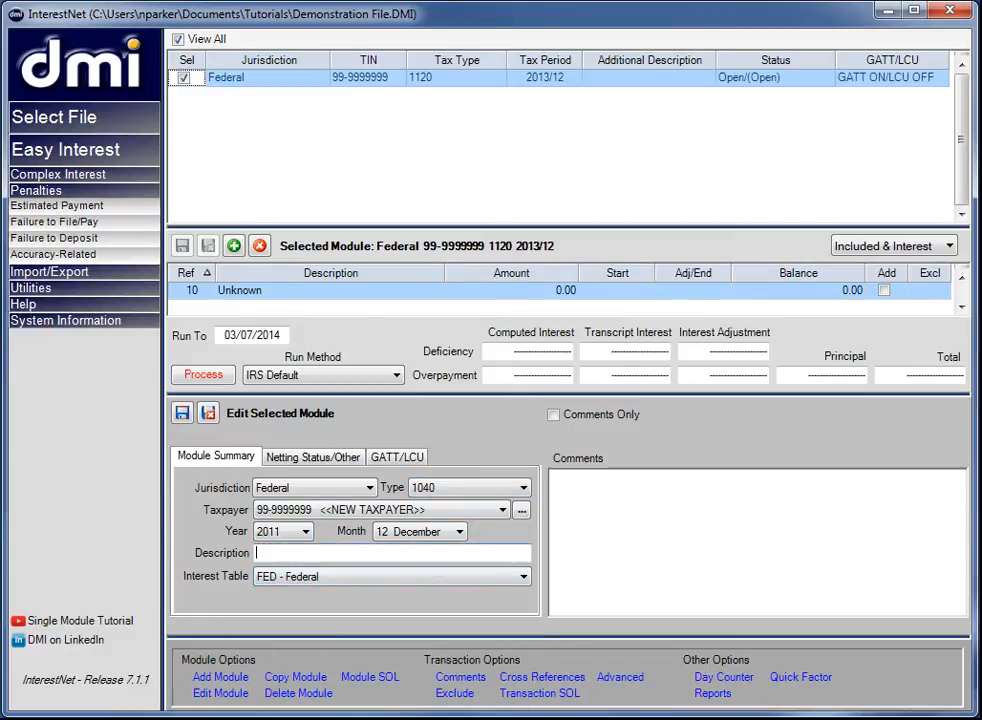
{"action": "type", "text": "Joe Taxpayer"}
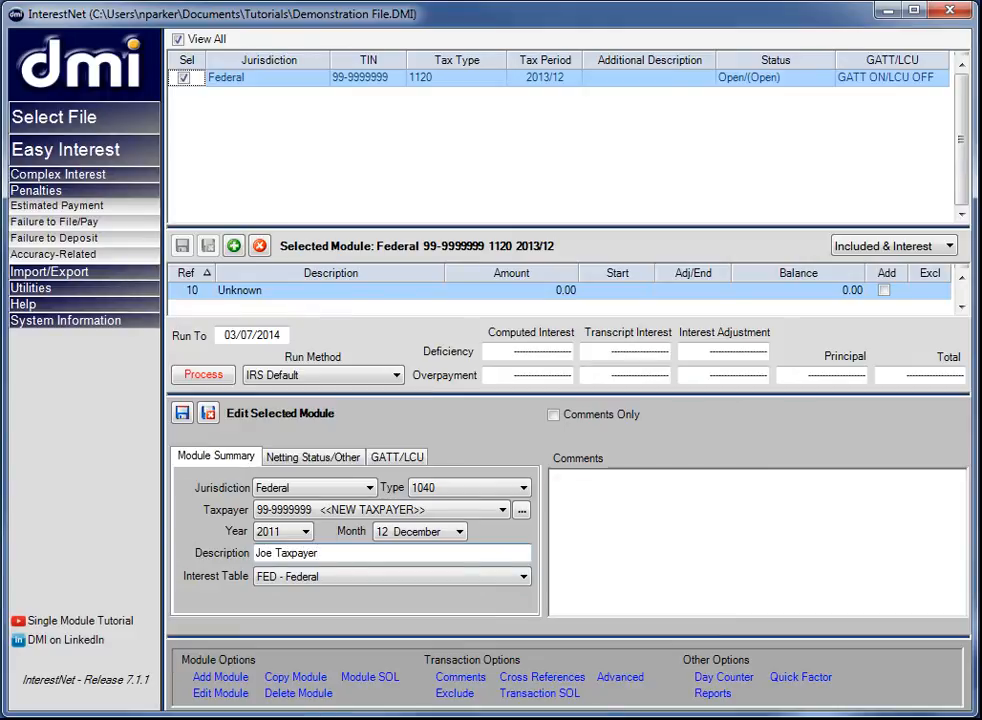
{"action": "key", "text": "Tab"}
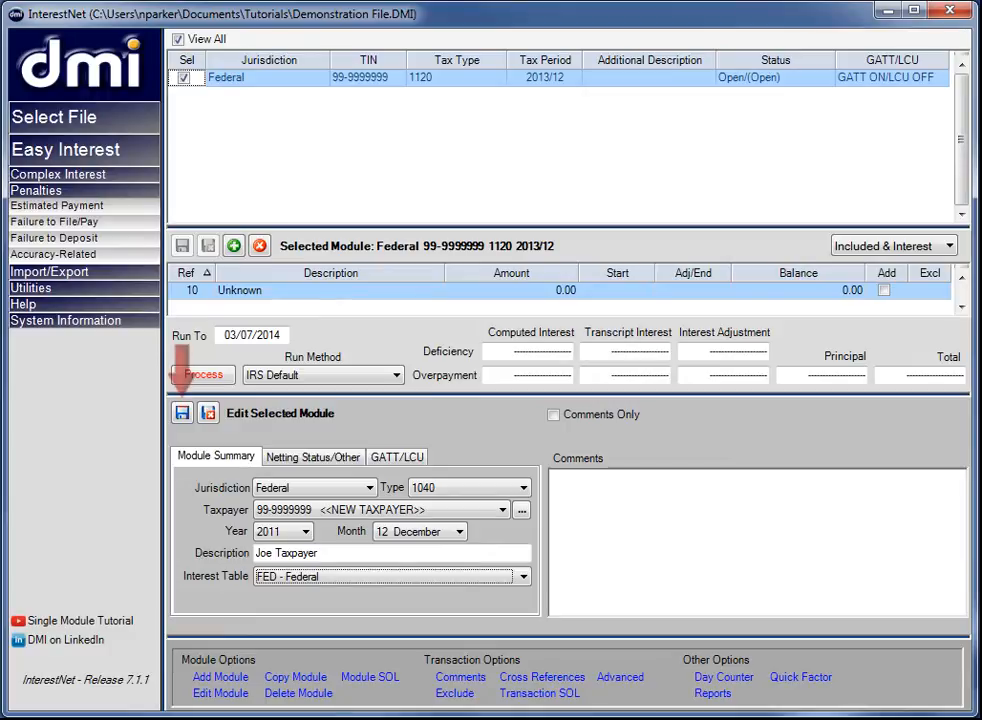
{"action": "left_click", "coordinate": [182, 412]}
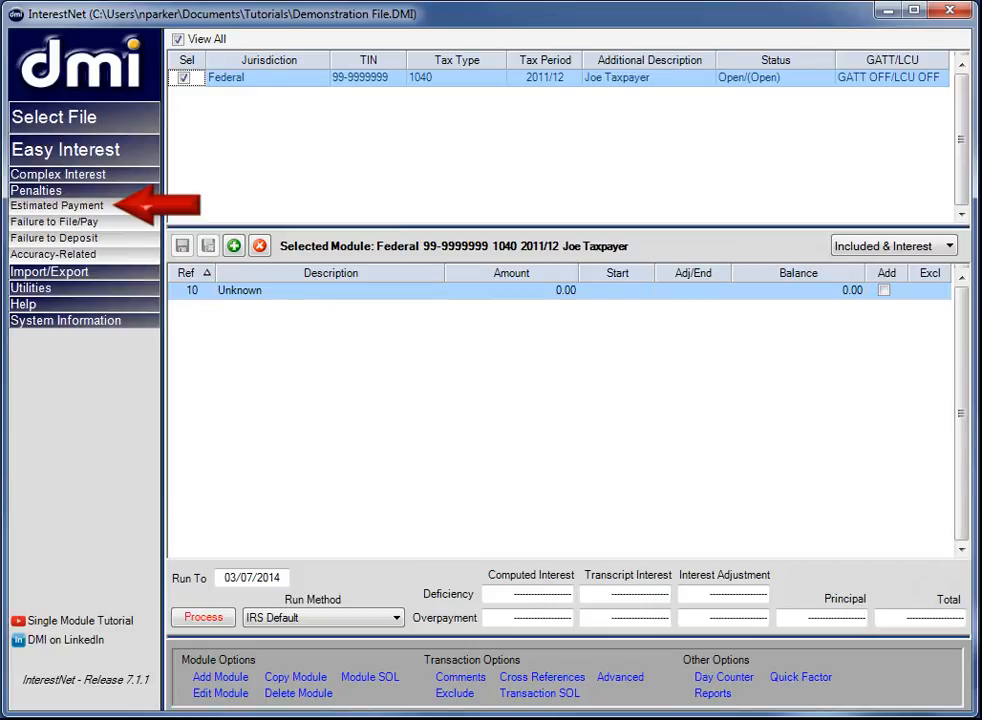
- Open the module's estimated payment penalty worksheet and enter 35,000 as 2011 tax after credits and 750 as refundable tax credits
{"action": "left_click", "coordinate": [50, 205]}
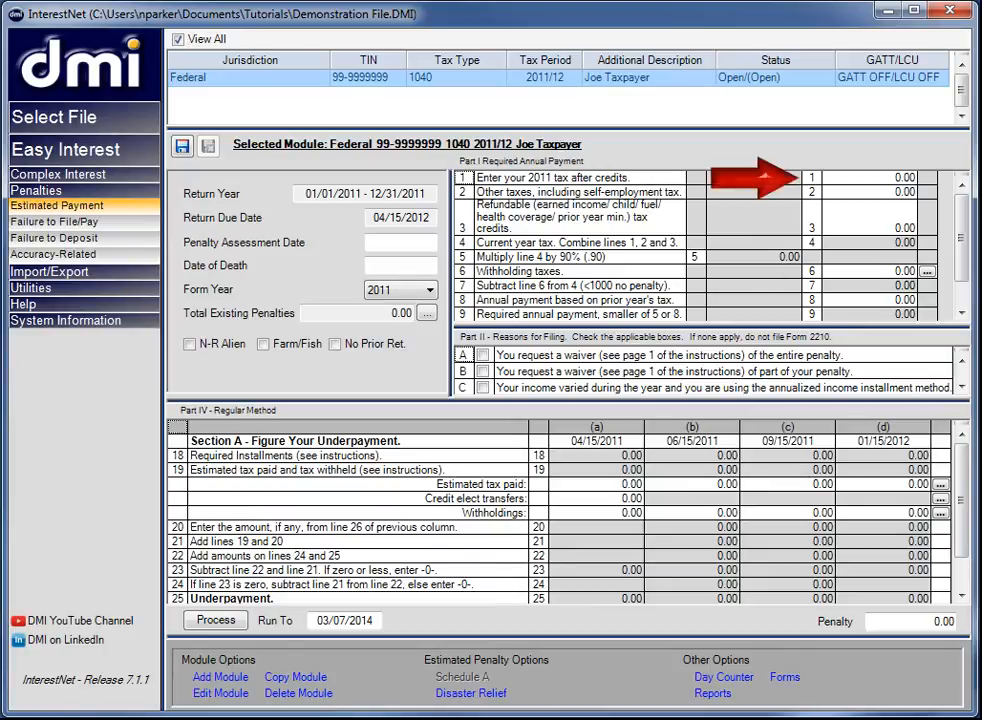
{"action": "left_click", "coordinate": [905, 177]}
{"action": "type", "text": "35000"}
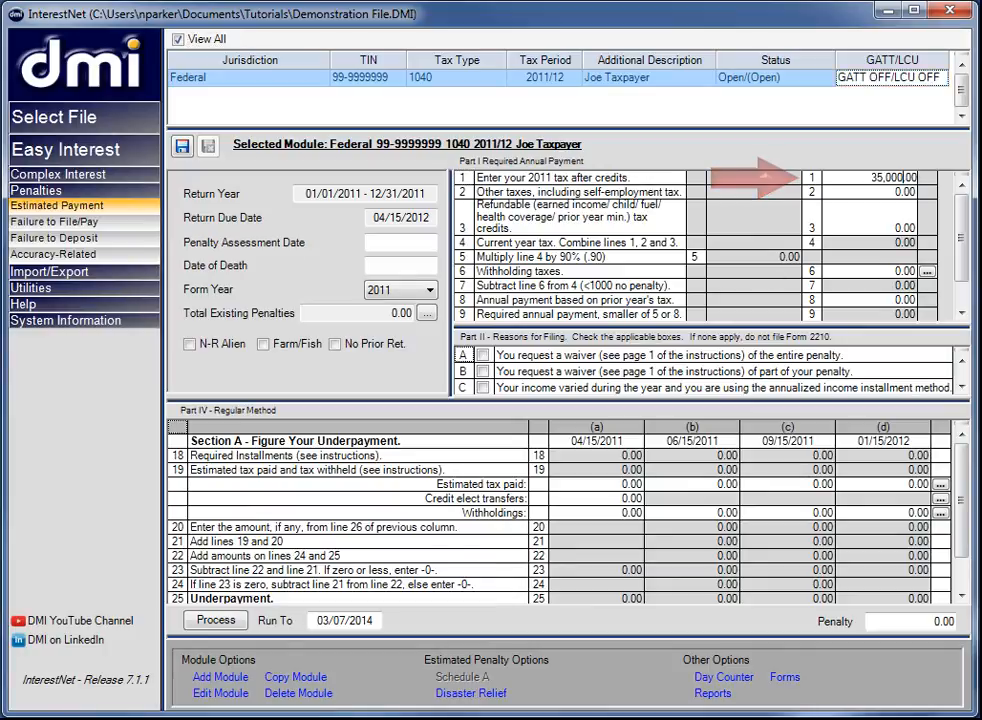
{"action": "key", "text": "Tab"}
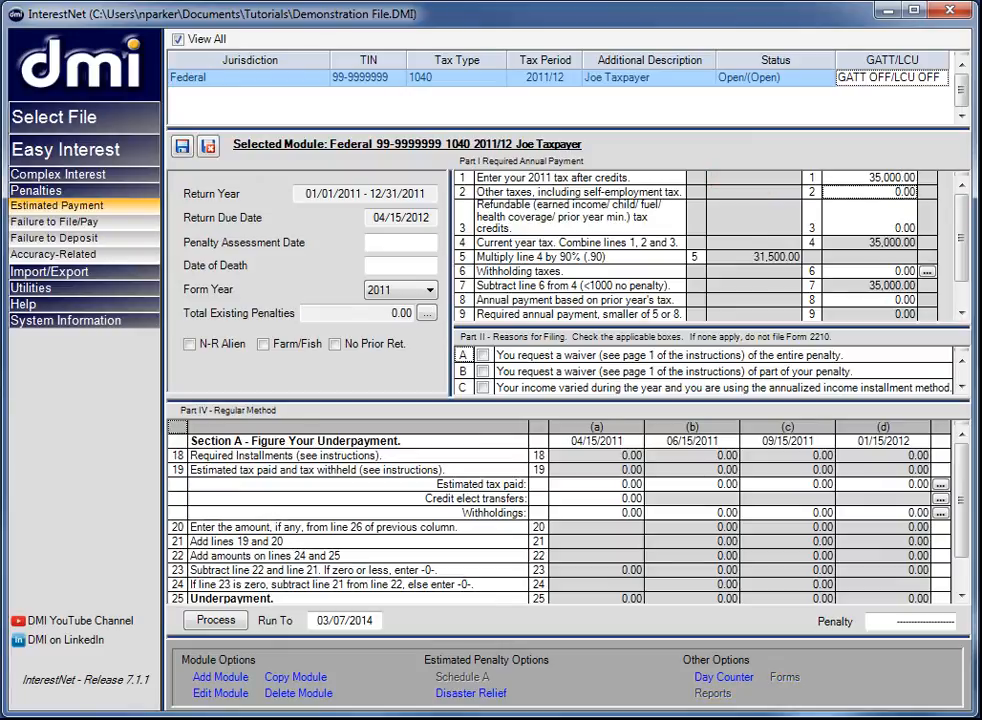
{"action": "key", "text": "Tab"}
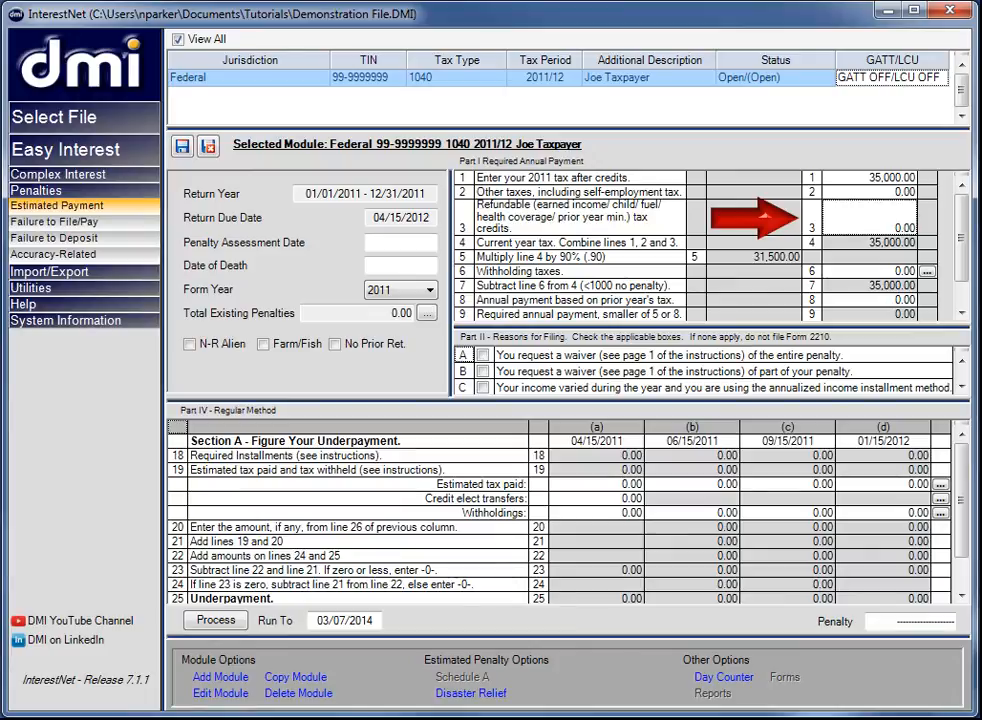
{"action": "type", "text": "750"}
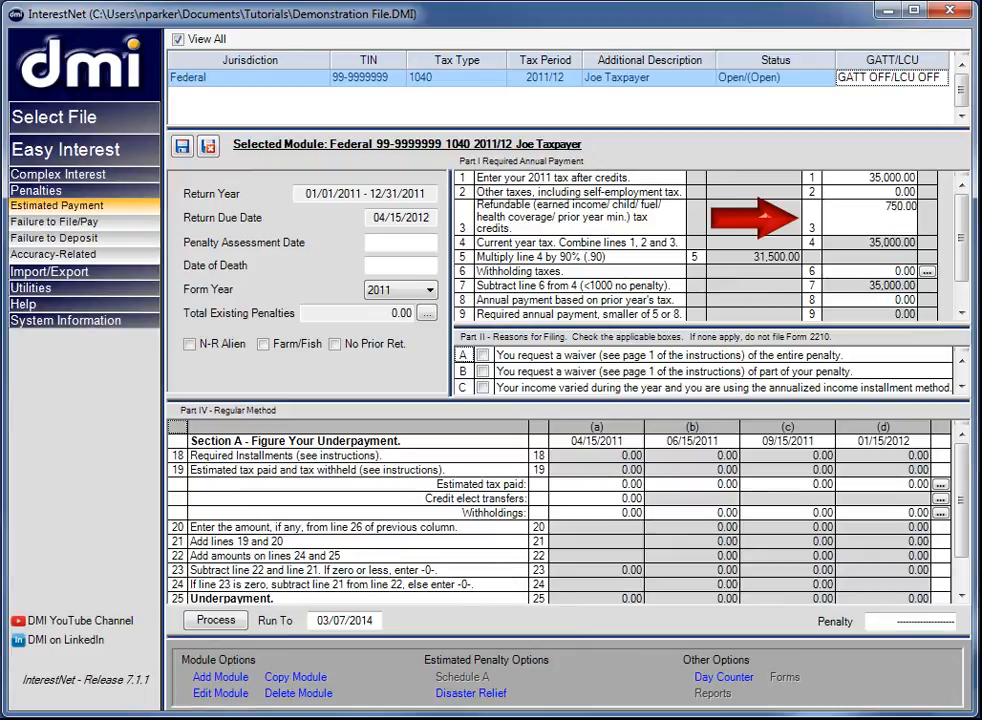
{"action": "key", "text": "Tab"}
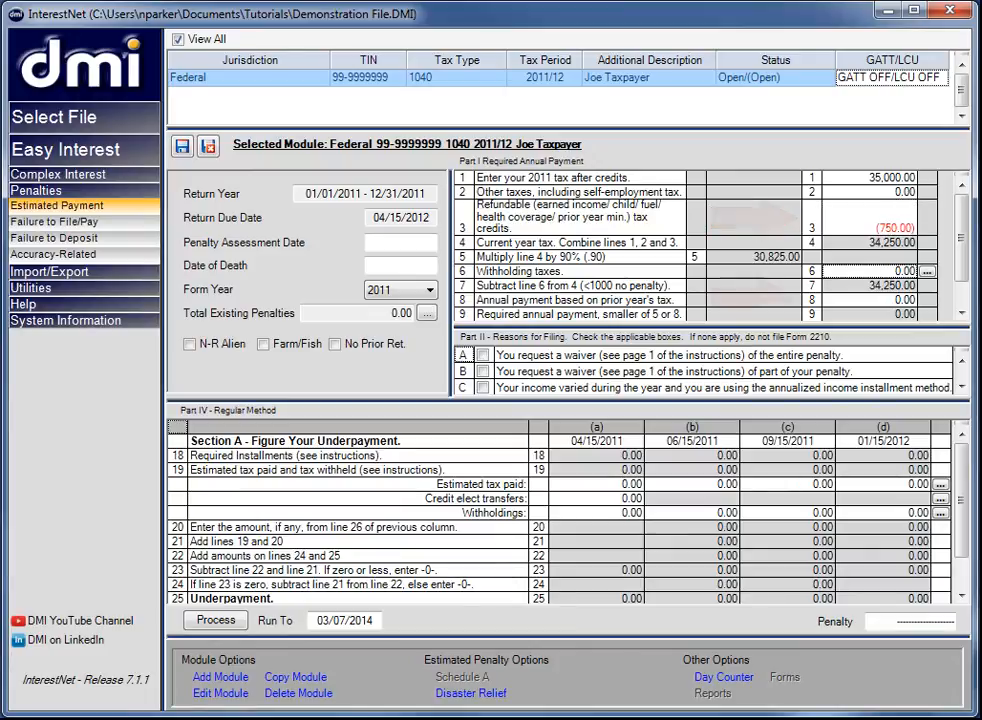
- Set the annual payment based on prior year's tax on line 8 to 40,000
{"action": "key", "text": "Tab"}
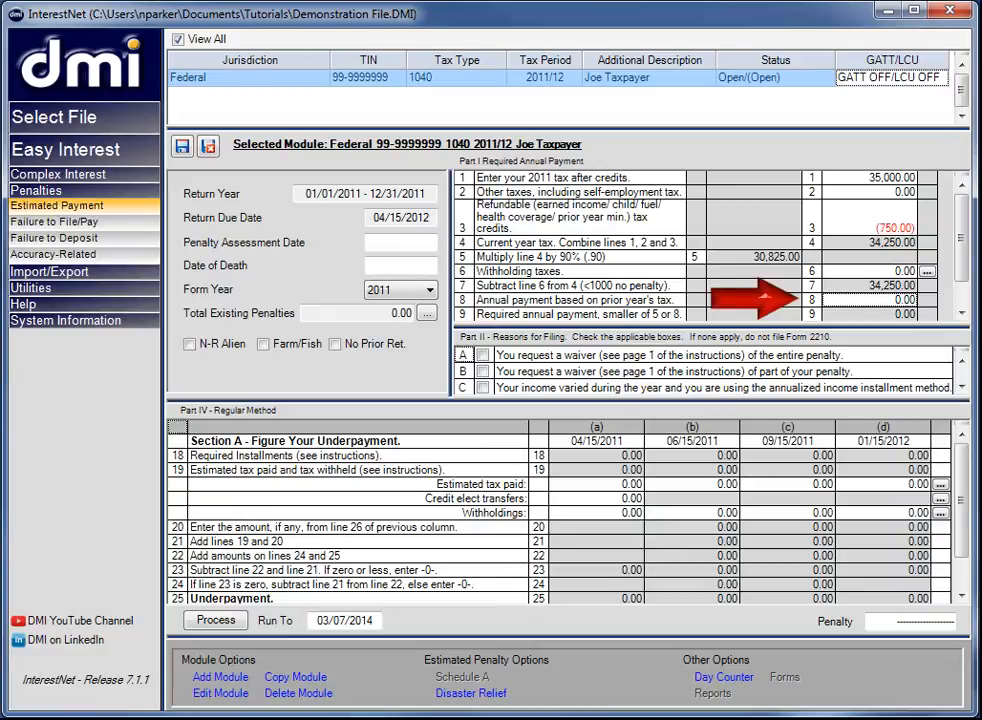
{"action": "type", "text": "40,00"}
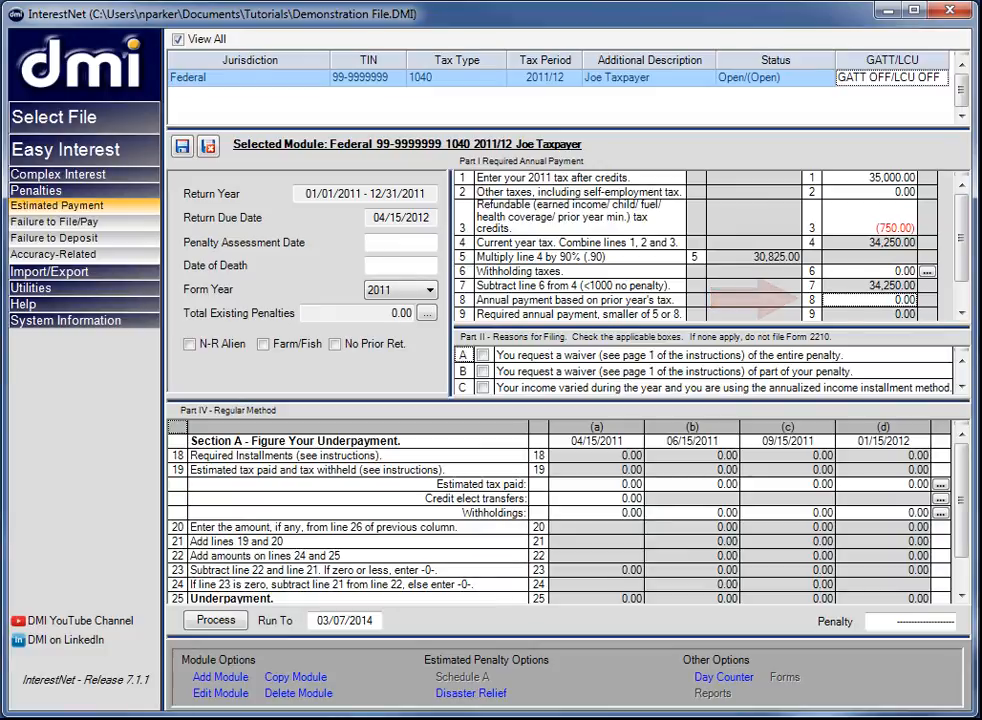
{"action": "type", "text": "0"}
{"action": "key", "text": "Tab"}
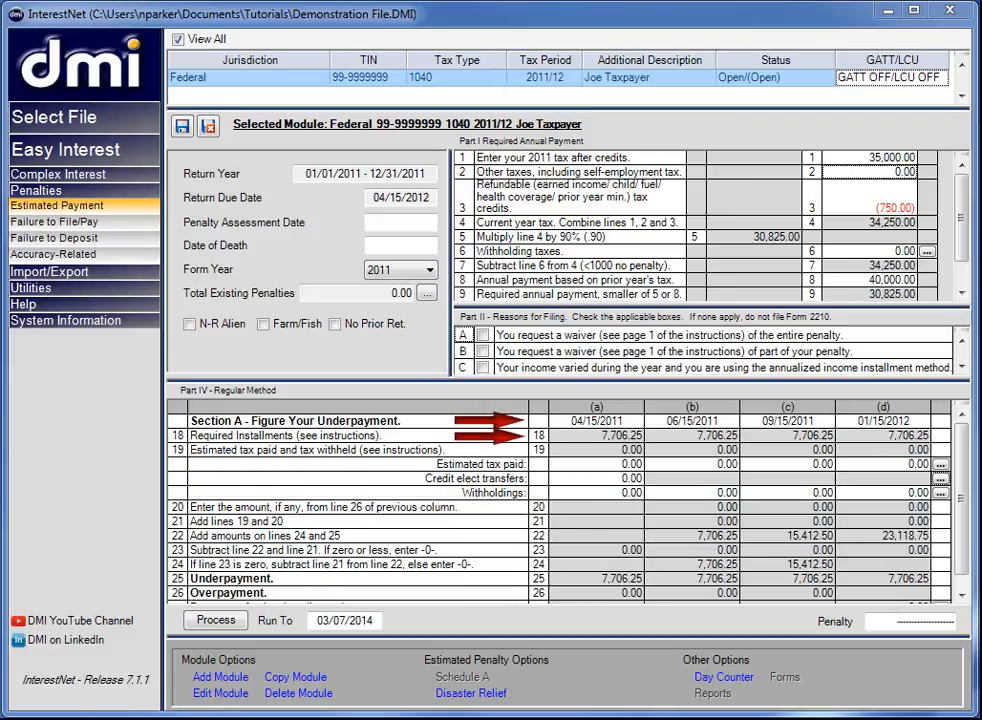
- Enter estimated tax paid of 8,000, 7,000, 7,000 and 8,500 for the four installments in order, and process the penalty
{"action": "left_click", "coordinate": [597, 464]}
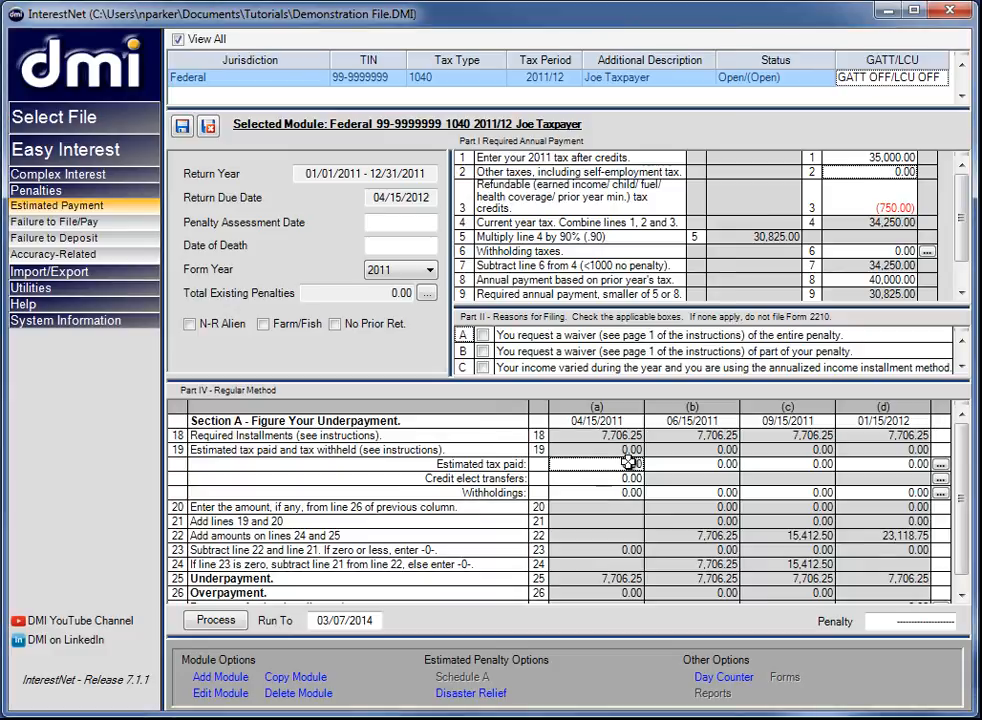
{"action": "type", "text": "8,000"}
{"action": "key", "text": "Tab"}
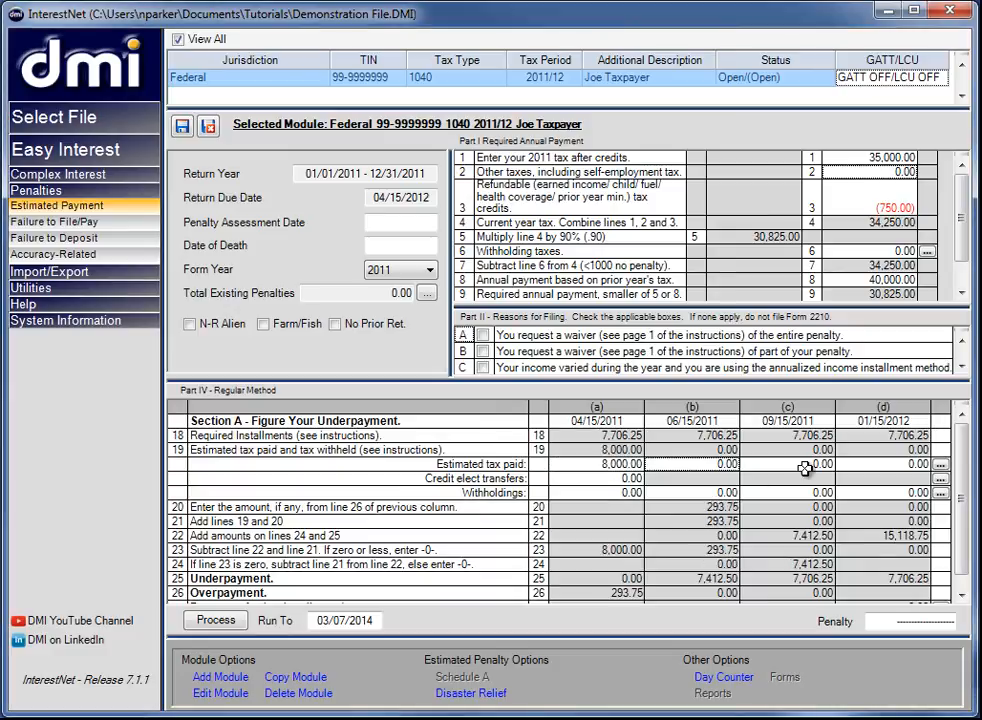
{"action": "type", "text": "7000"}
{"action": "key", "text": "Tab"}
{"action": "type", "text": "7000"}
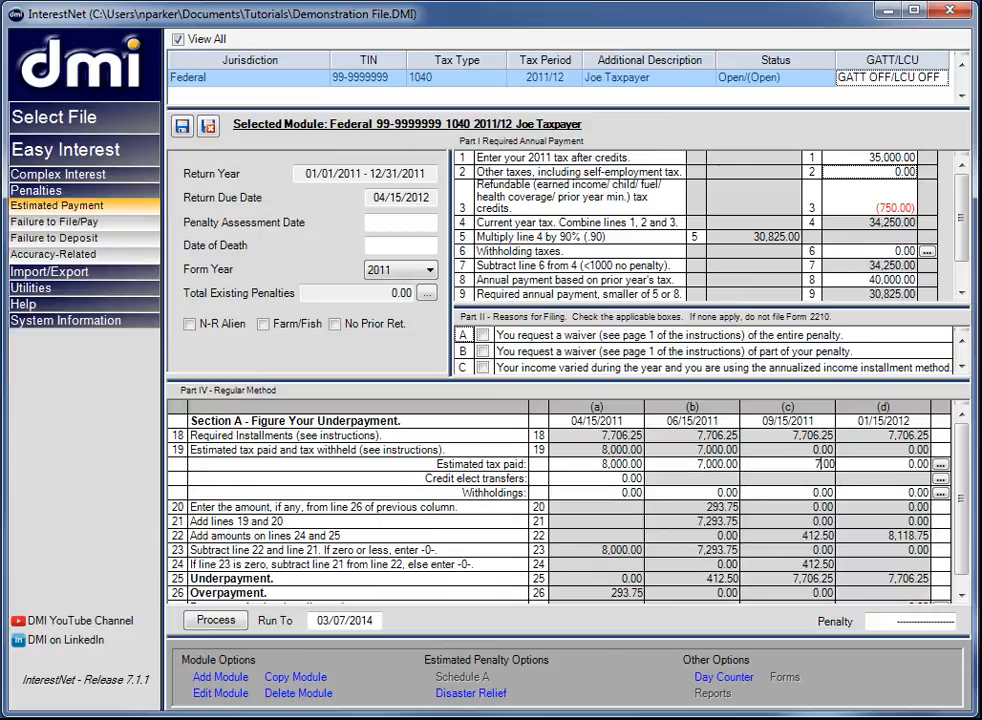
{"action": "key", "text": "Tab"}
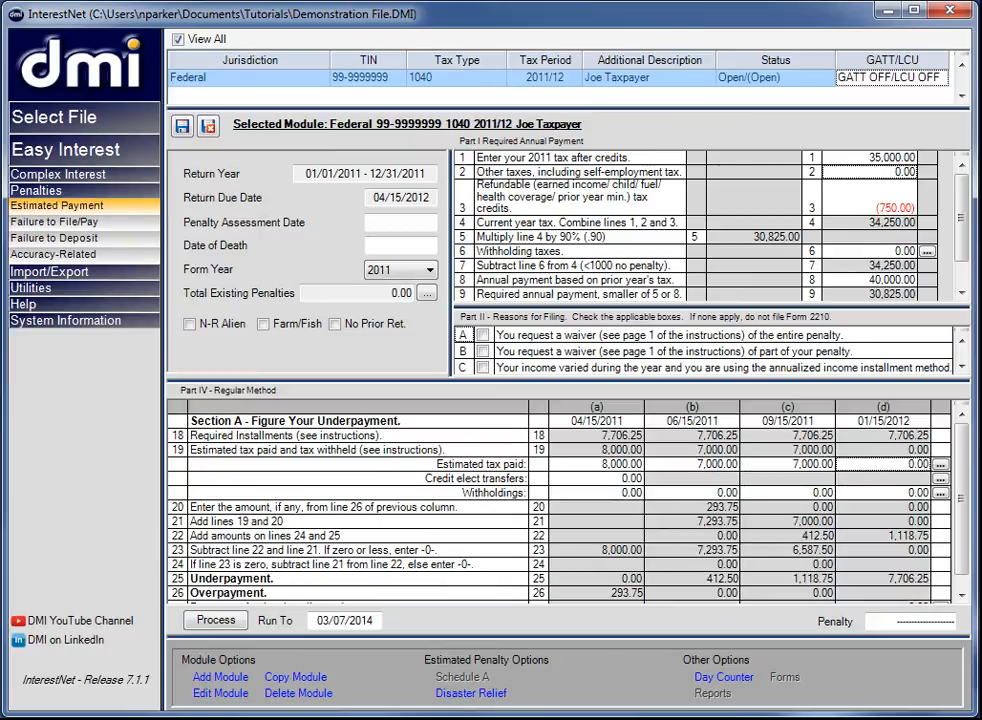
{"action": "type", "text": "8500"}
{"action": "key", "text": "Tab"}
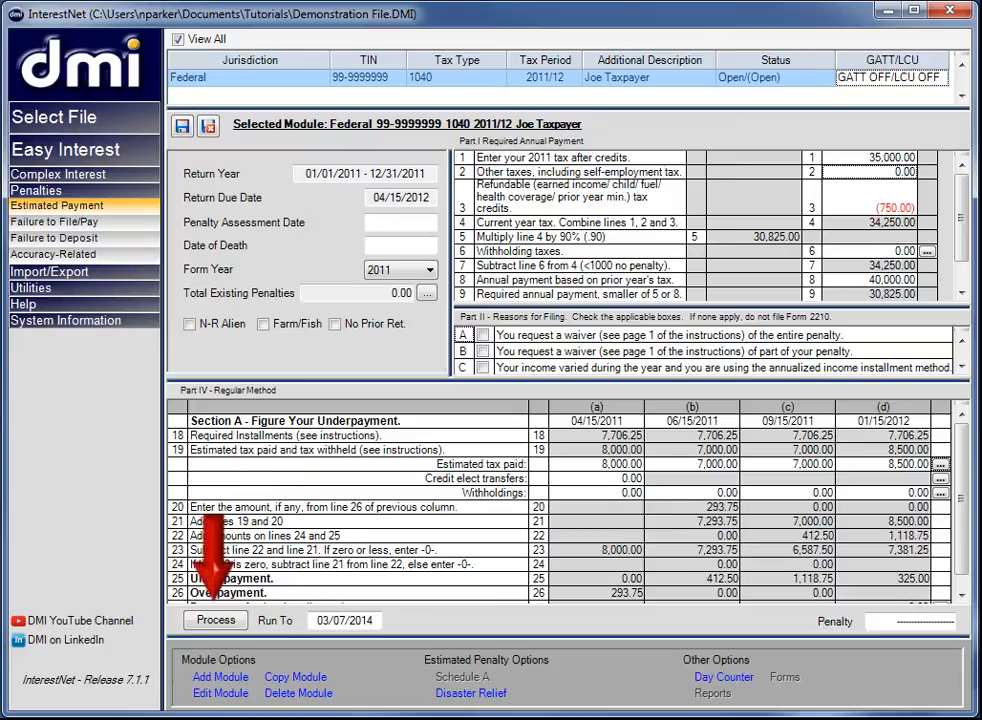
{"action": "left_click", "coordinate": [215, 620]}
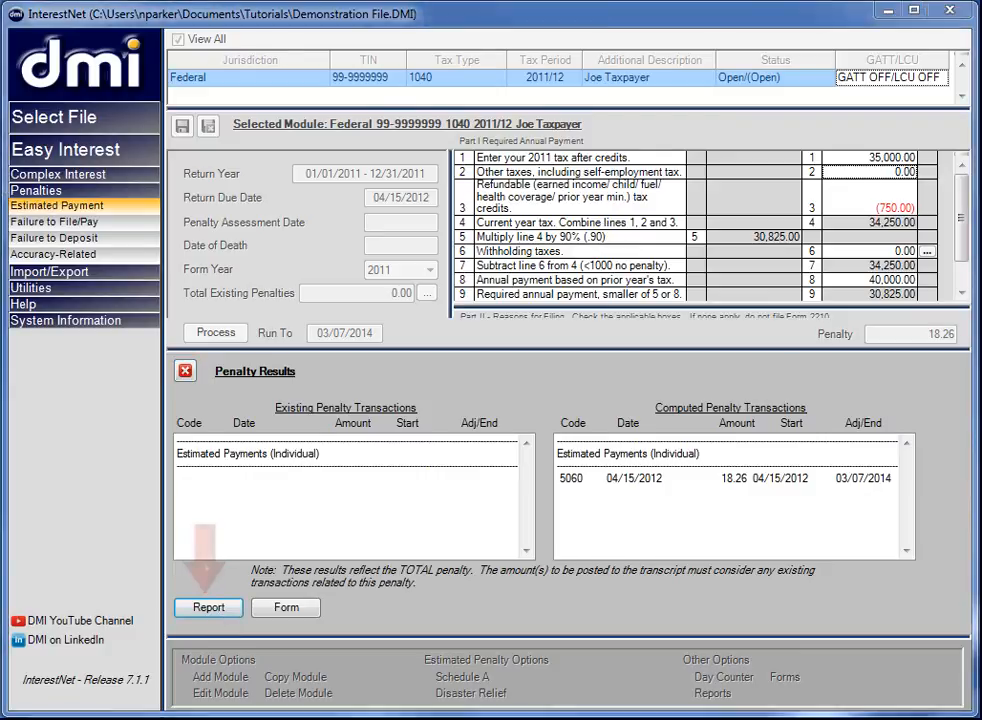
- Review the estimated tax penalty report and the penalty form, and close the penalty results
{"action": "left_click", "coordinate": [208, 607]}
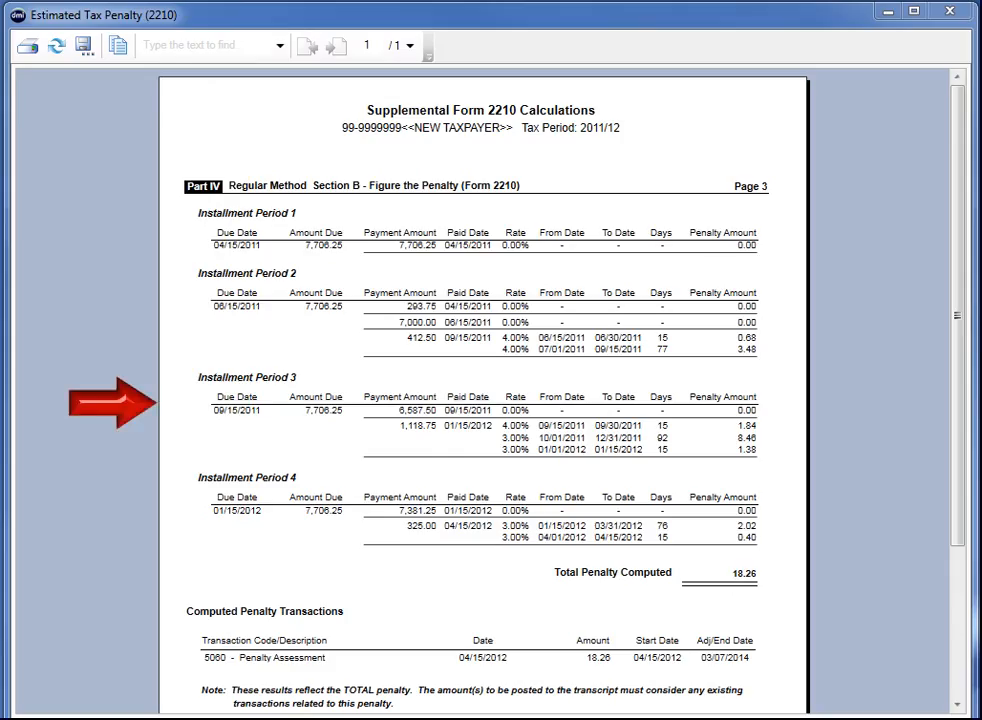
{"action": "left_click", "coordinate": [950, 11]}
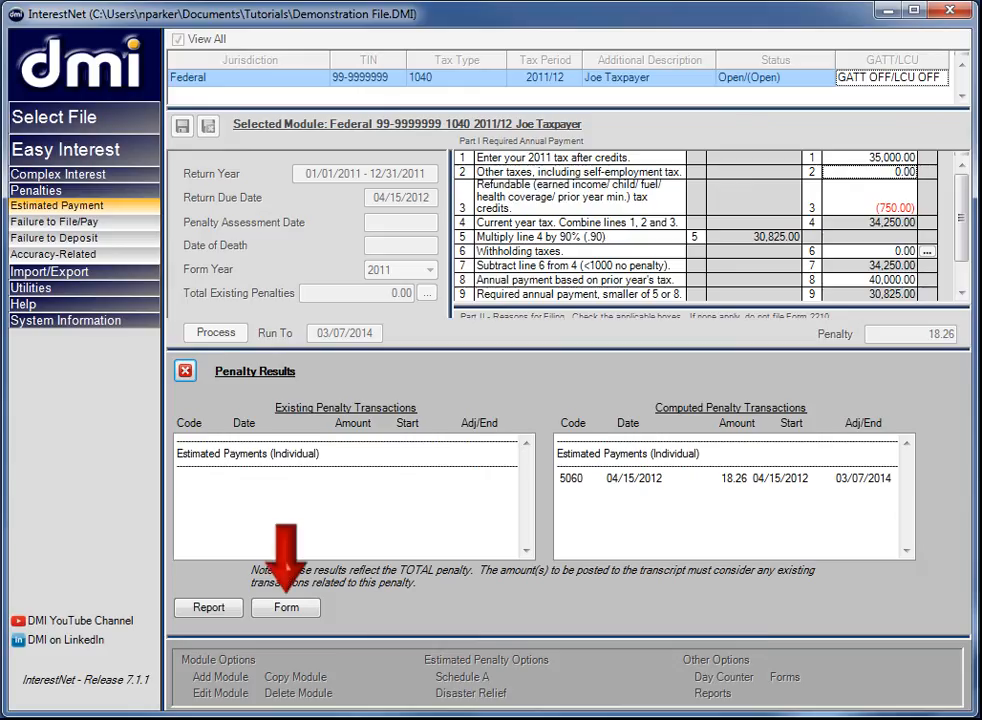
{"action": "left_click", "coordinate": [286, 607]}
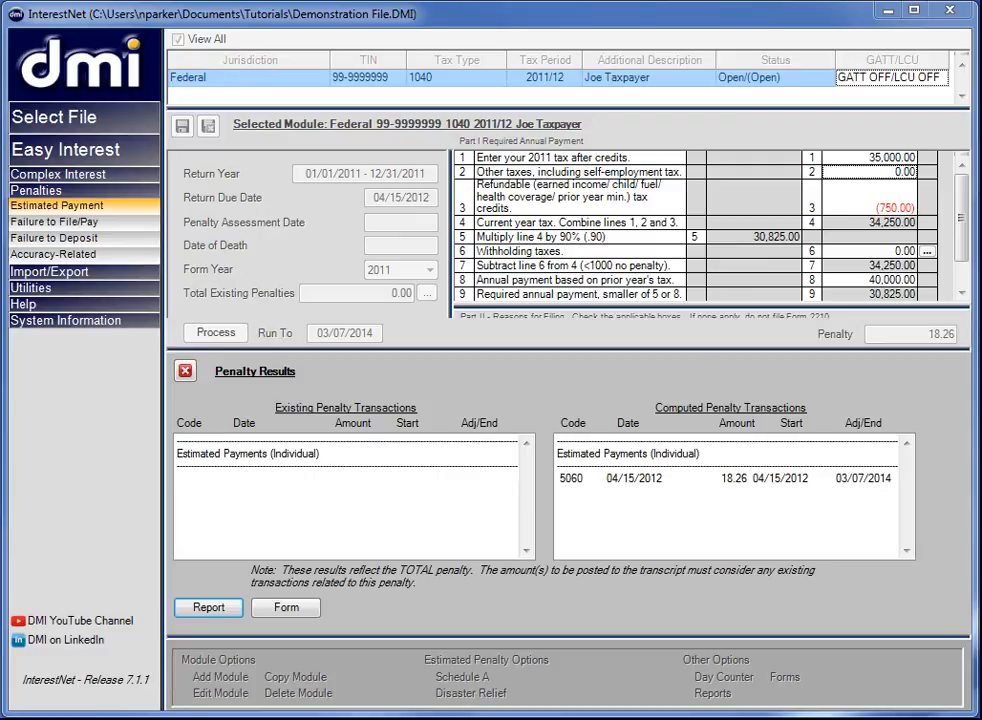
{"action": "left_click", "coordinate": [185, 371]}
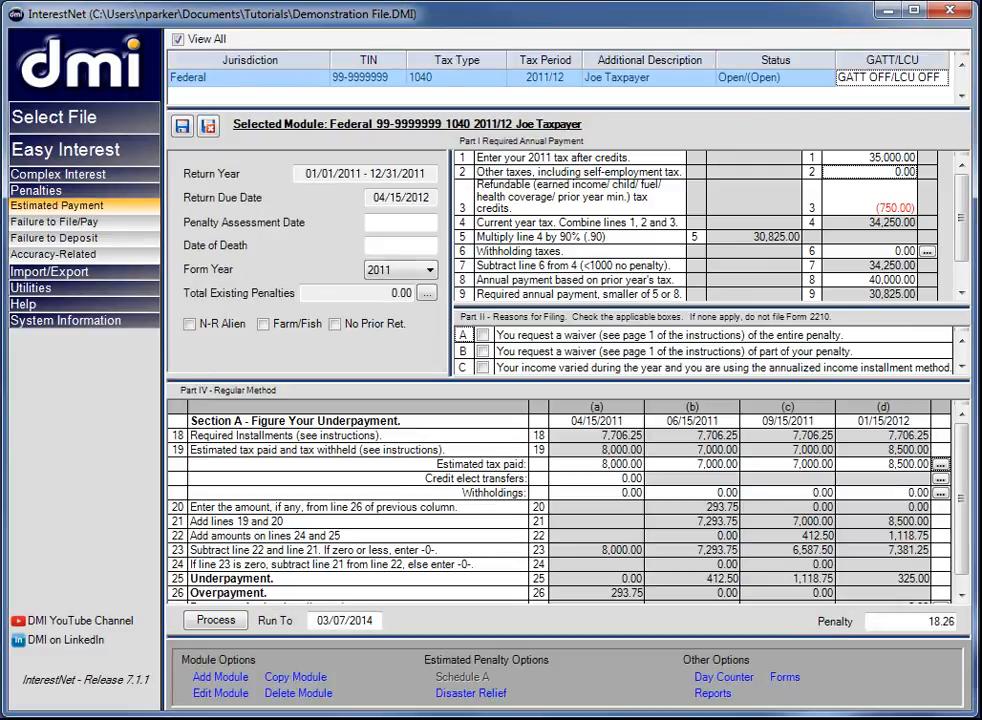